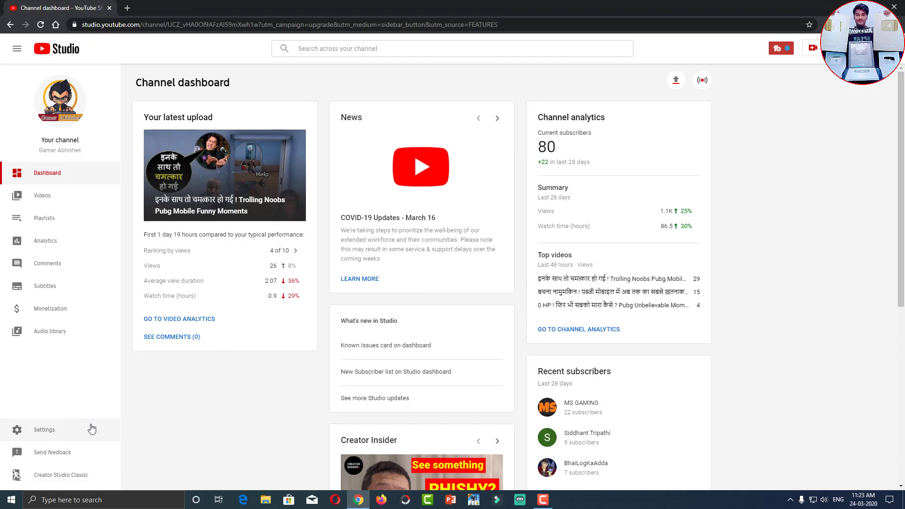
Open the channel's basic info in the settings and look at the channel name.
left_click(61, 429)
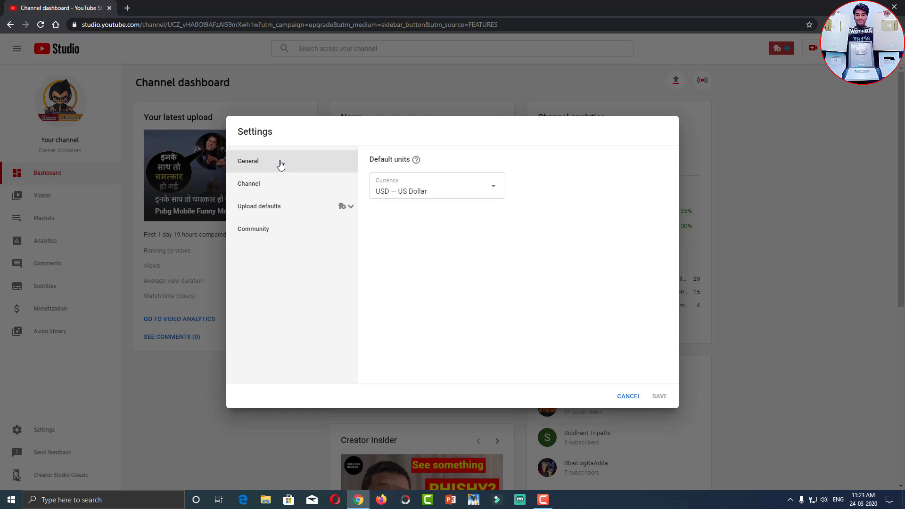
left_click(269, 193)
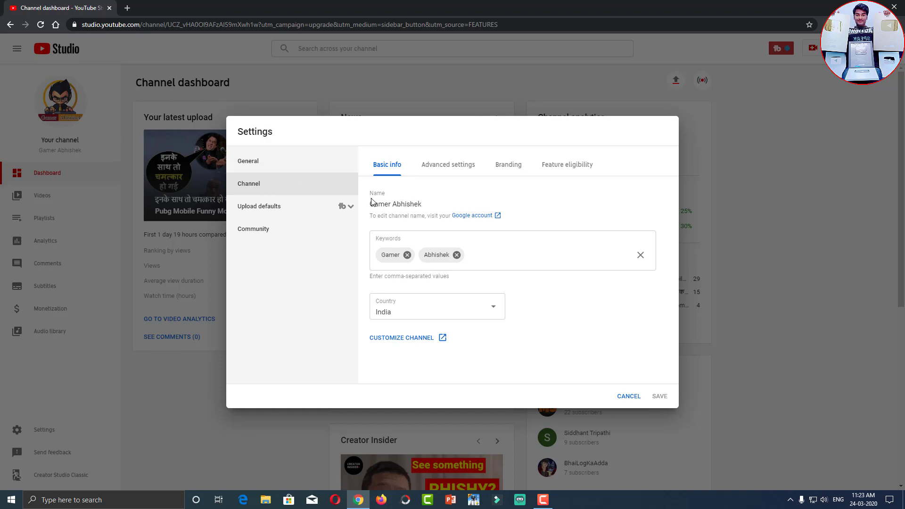
left_click_drag(372, 203, 427, 208)
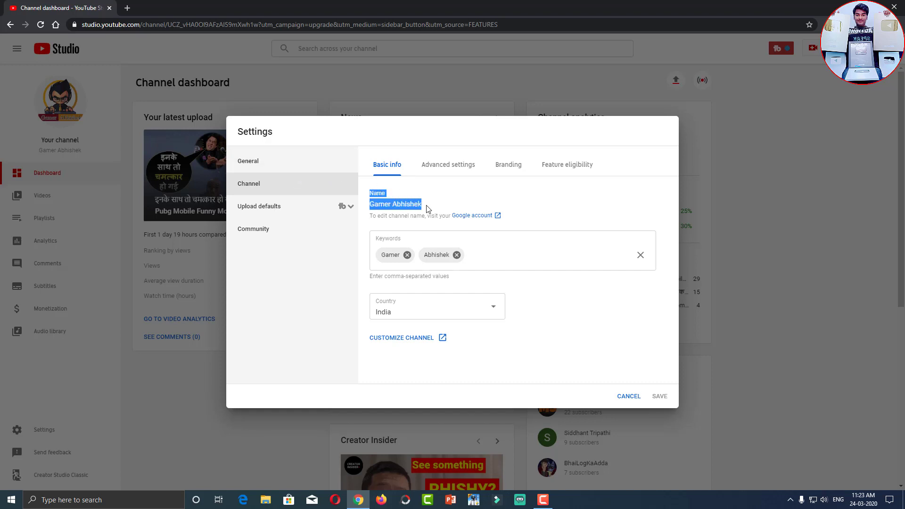
left_click(433, 204)
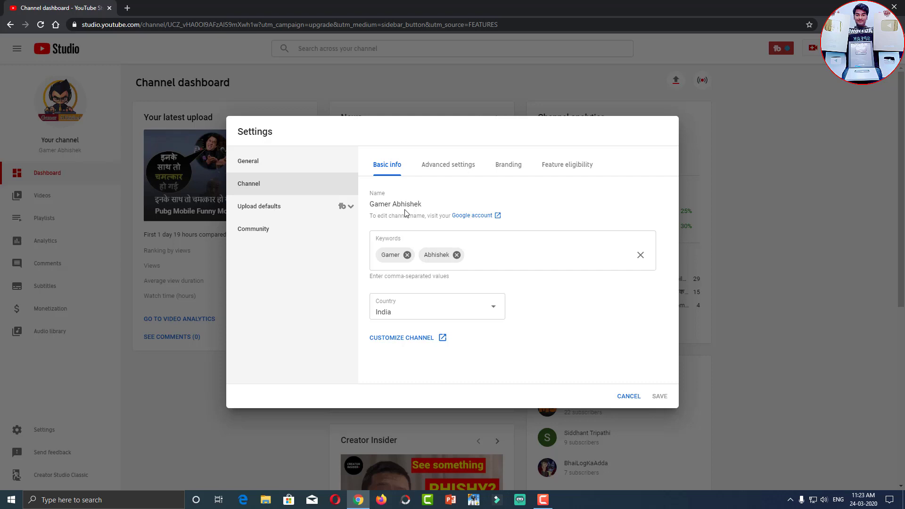
Add three channel keywords: the channel name in lowercase, its two words reversed, and the lowercase channel name followed by "yt".
left_click(489, 250)
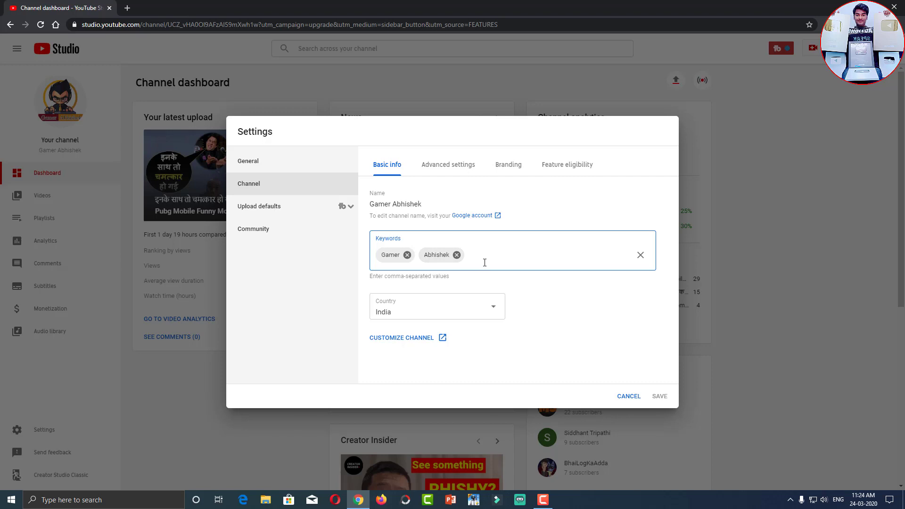
type("gamer abhishek")
key("Return")
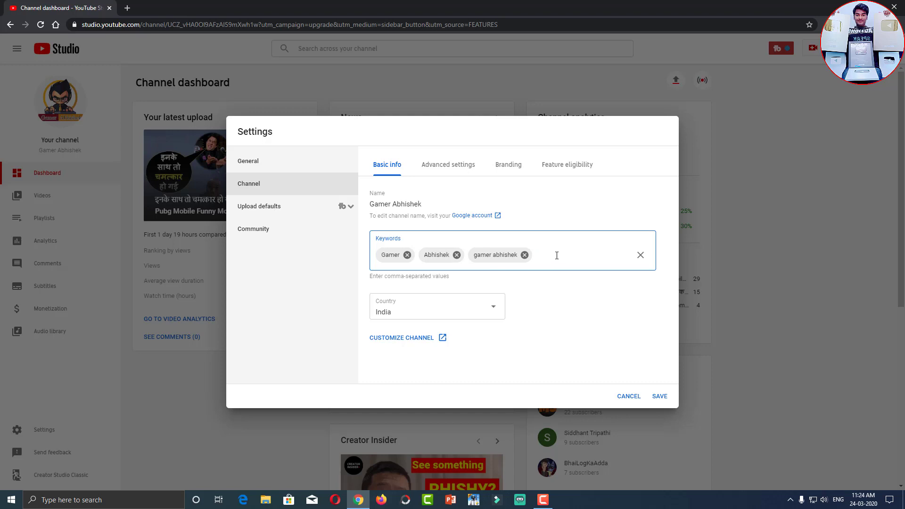
type("abhishek gamer")
key("Return")
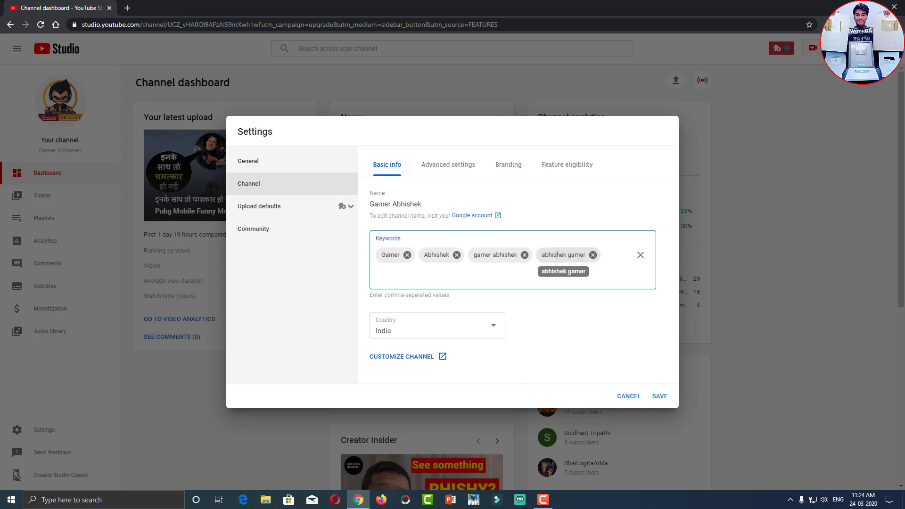
type("gamer abhishek yt")
key("Return")
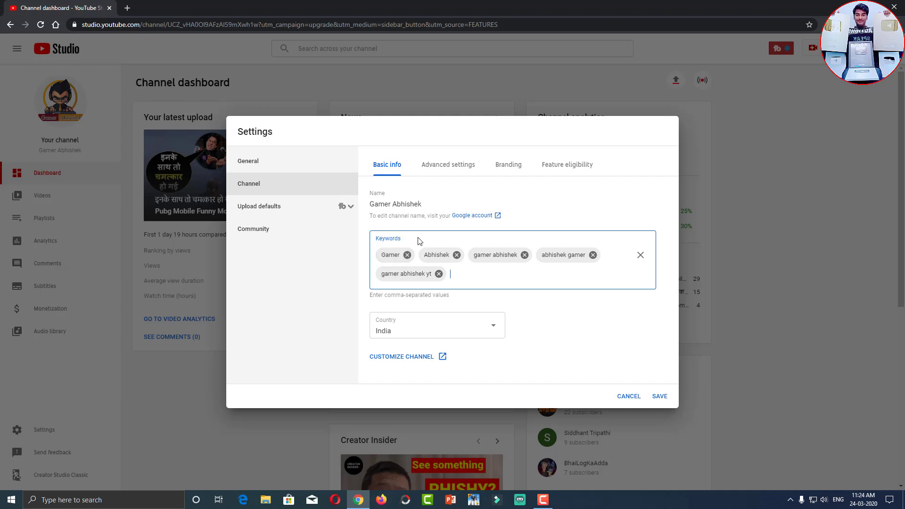
Review the channel's advanced settings for made-for-kids audience, Google Ads linking and subscriber count display.
left_click(443, 165)
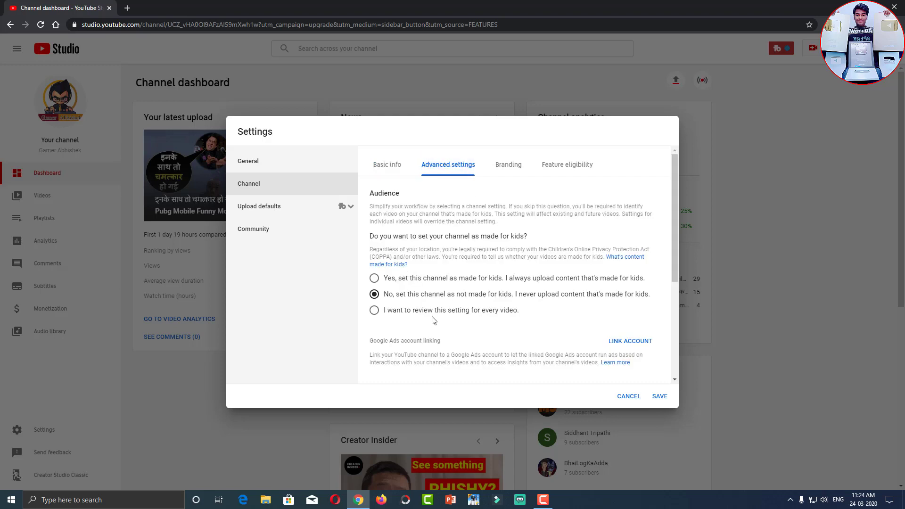
scroll(435, 320, "down", 2)
scroll(432, 307, "up", 1)
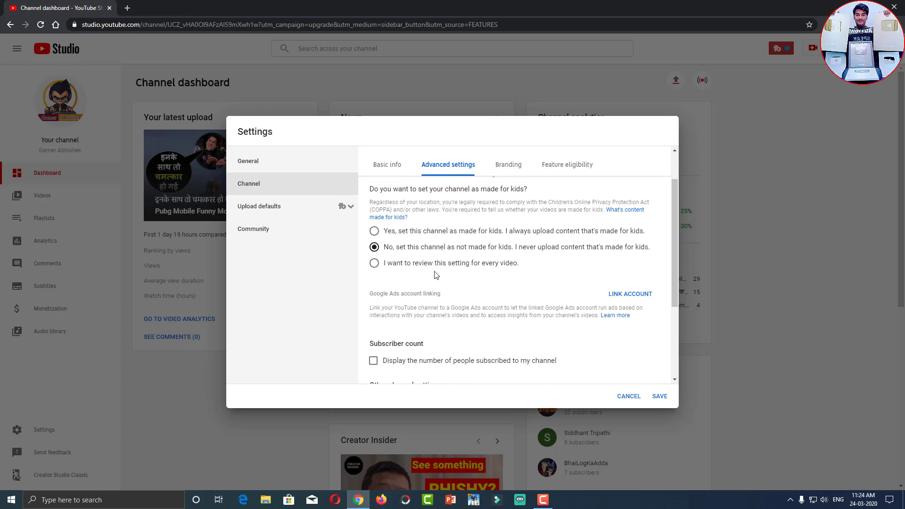
scroll(434, 275, "down", 2)
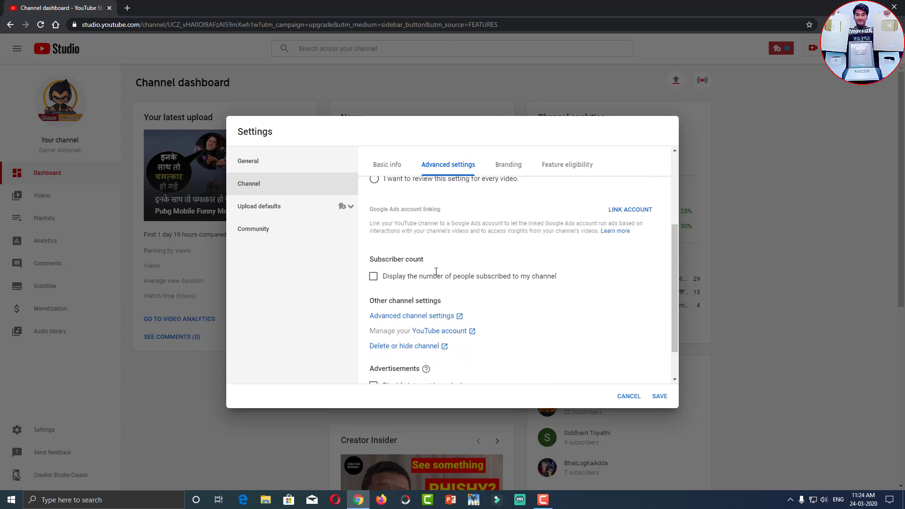
Examine the separate advanced channel settings page, including channel recommendations and subscriber counts, and close it.
left_click(427, 307)
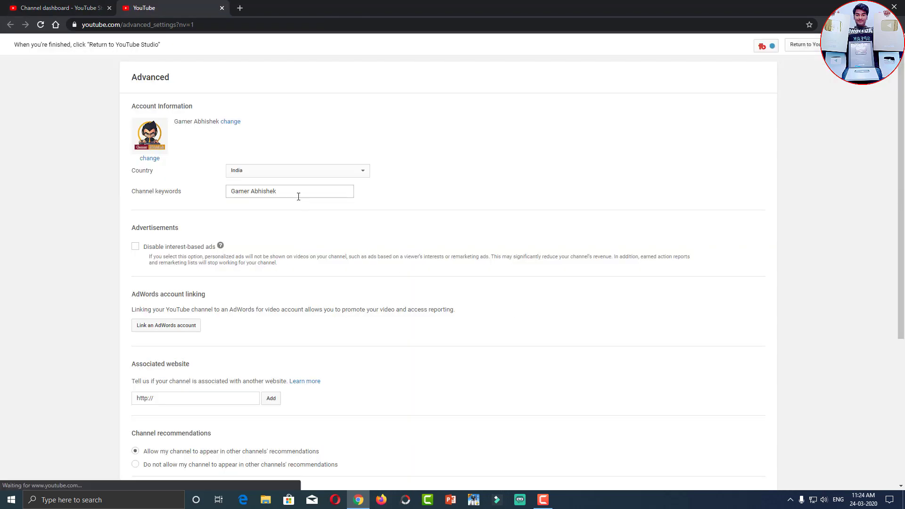
scroll(349, 222, "down", 5)
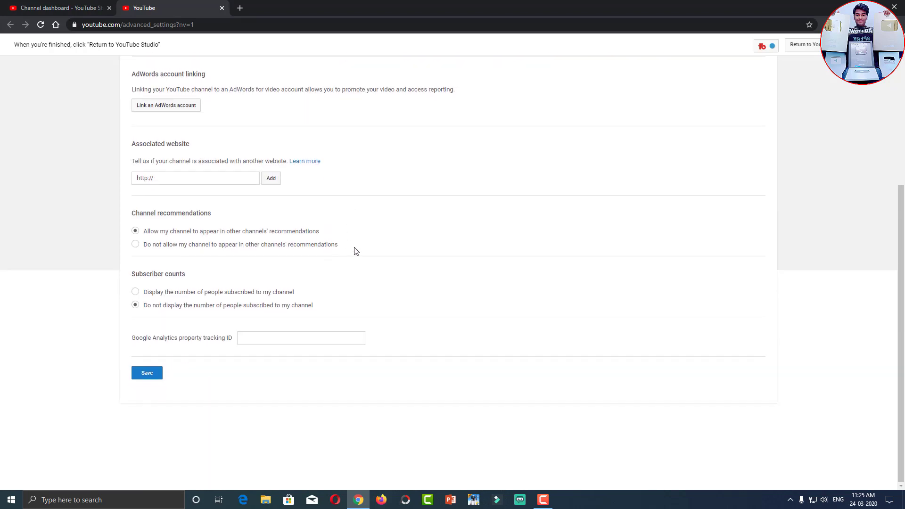
scroll(354, 250, "up", 4)
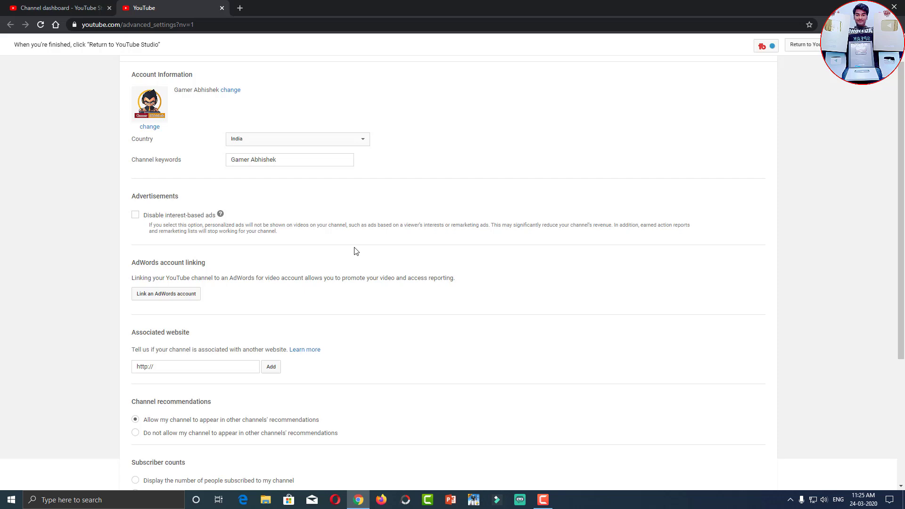
scroll(363, 292, "down", 2)
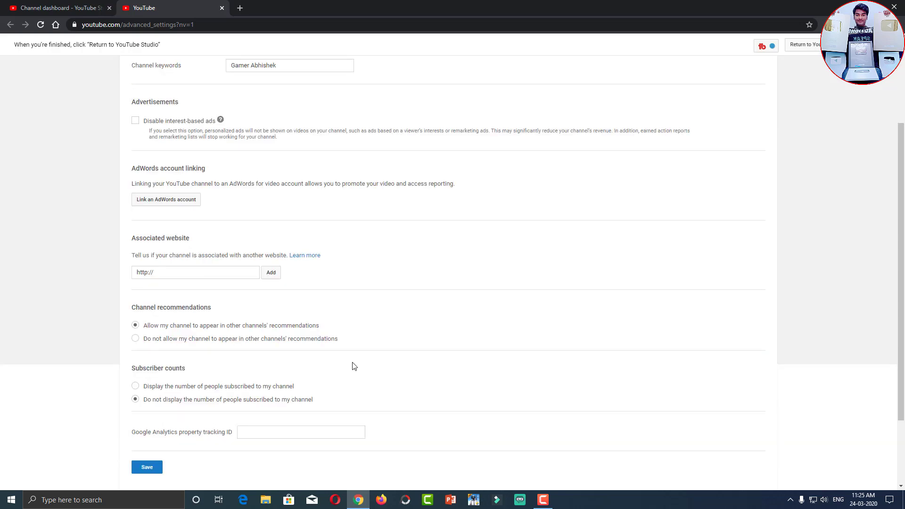
scroll(260, 281, "up", 3)
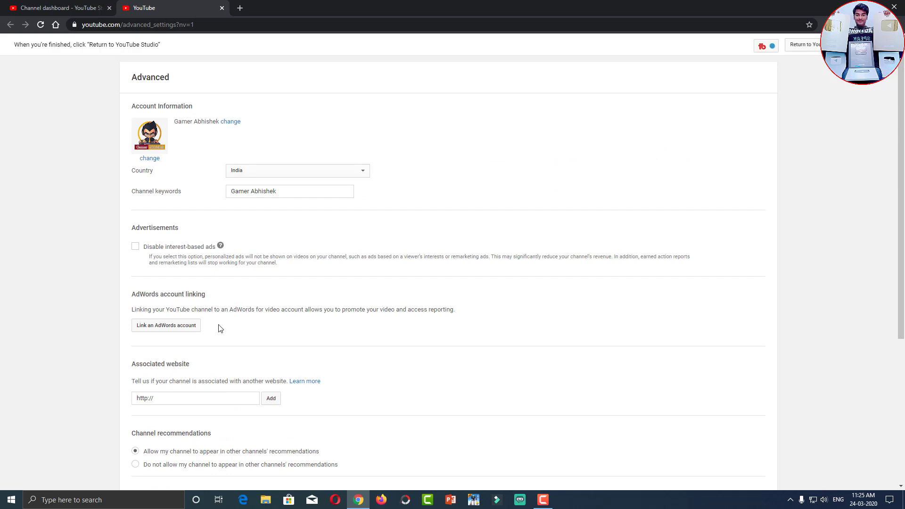
scroll(220, 327, "down", 2)
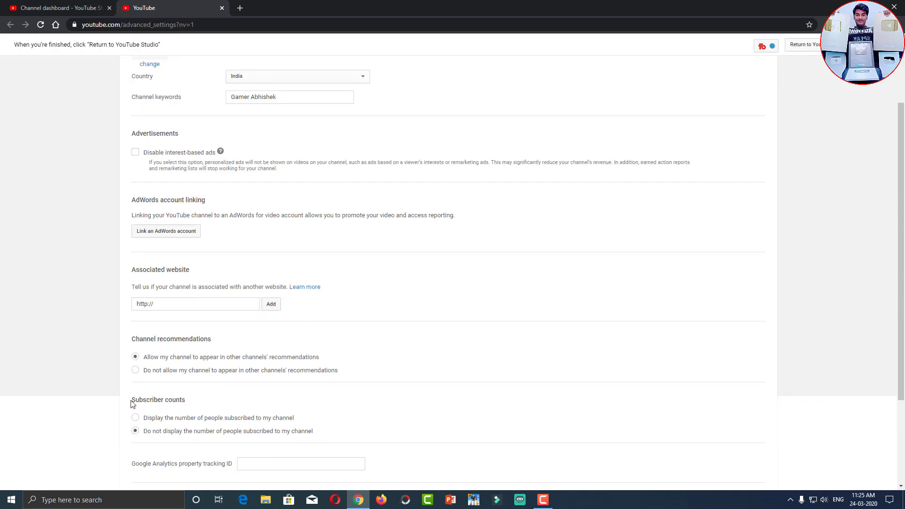
left_click_drag(133, 400, 195, 399)
scroll(194, 399, "down", 1)
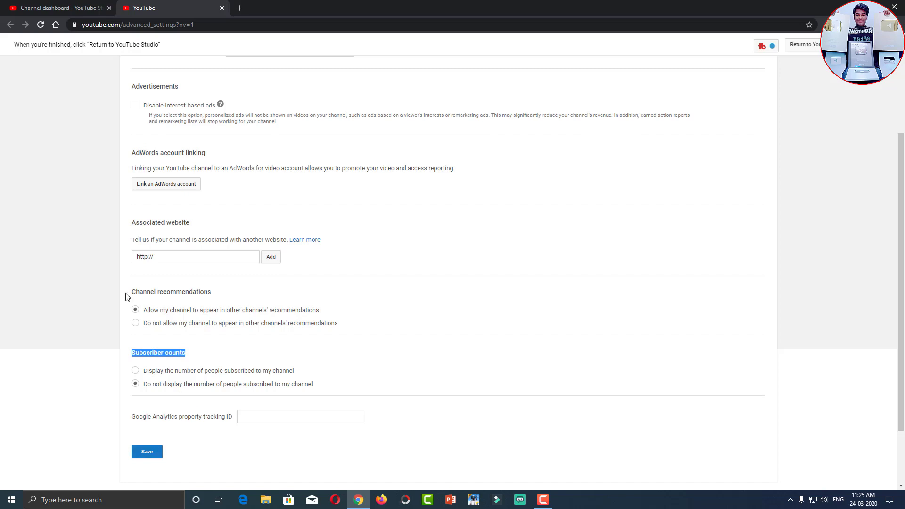
left_click(222, 7)
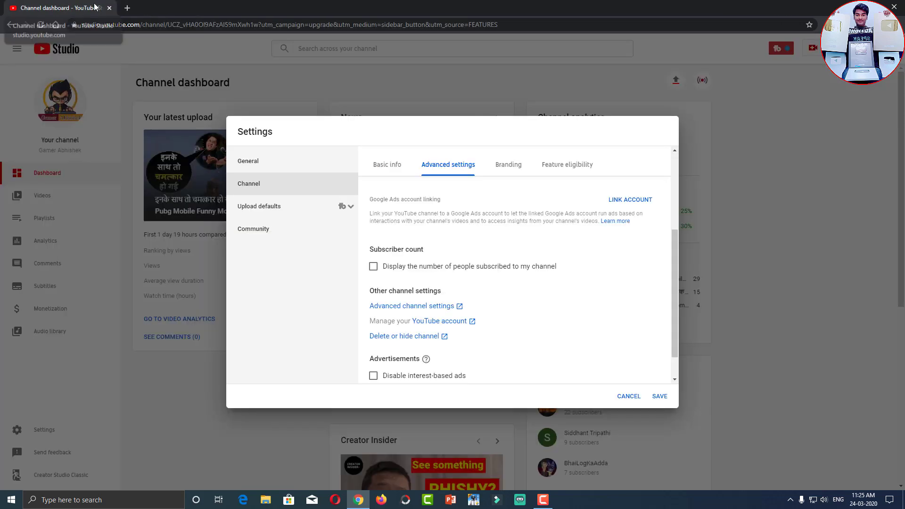
Look over the channel's video watermark branding and the basic and advanced upload defaults.
left_click(508, 165)
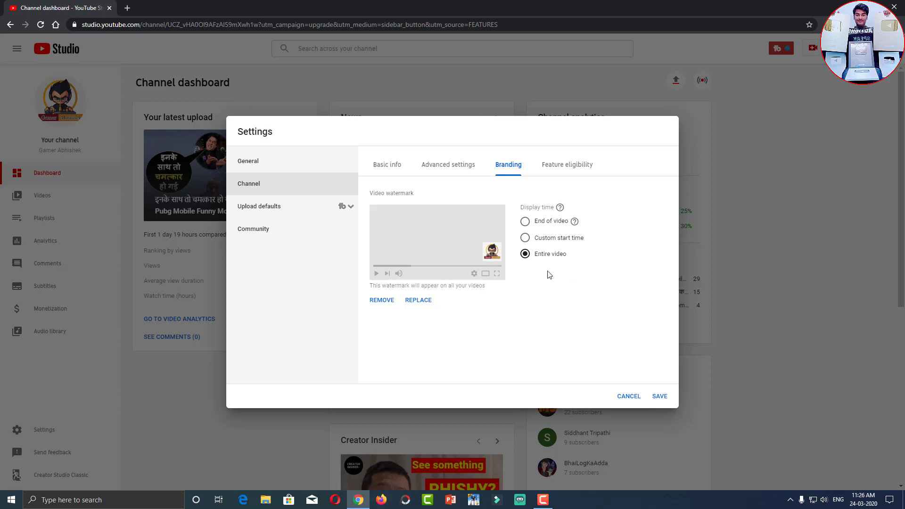
left_click(319, 213)
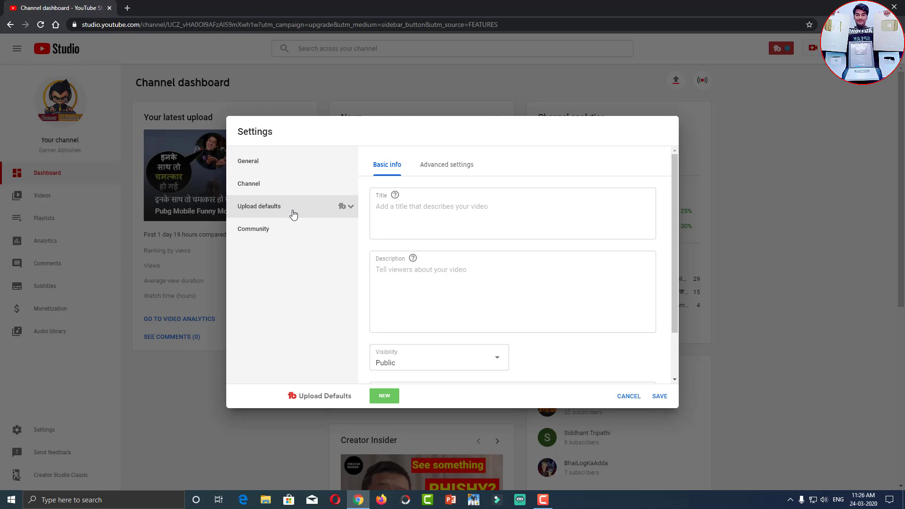
left_click(447, 166)
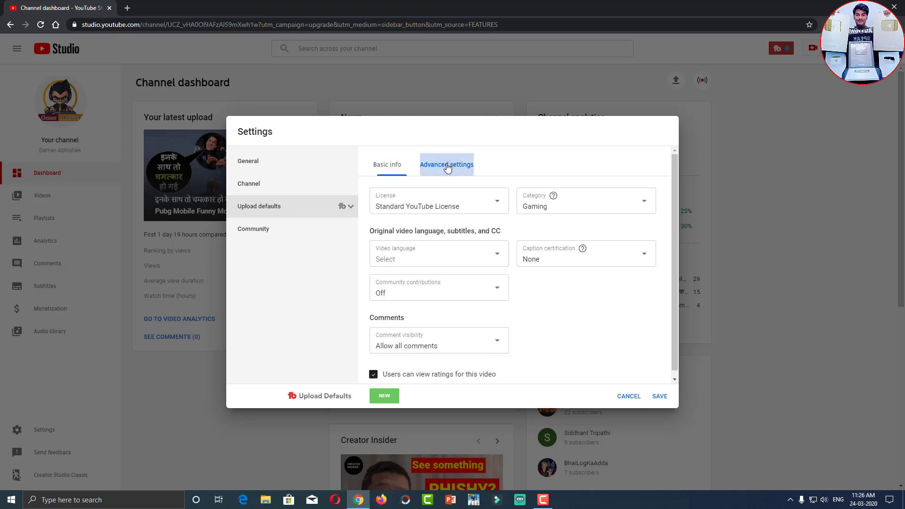
Check the category options in the upload defaults, keep Gaming, and save the settings.
left_click(569, 212)
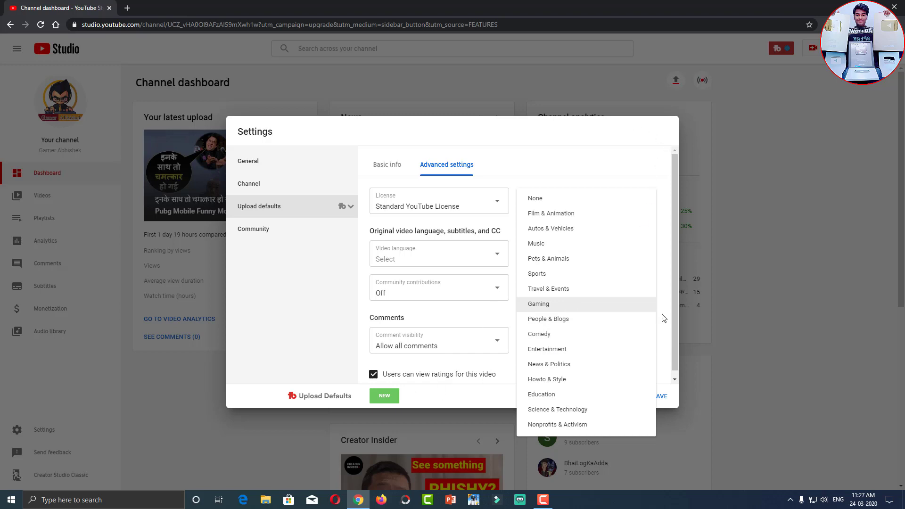
left_click(705, 307)
left_click(656, 395)
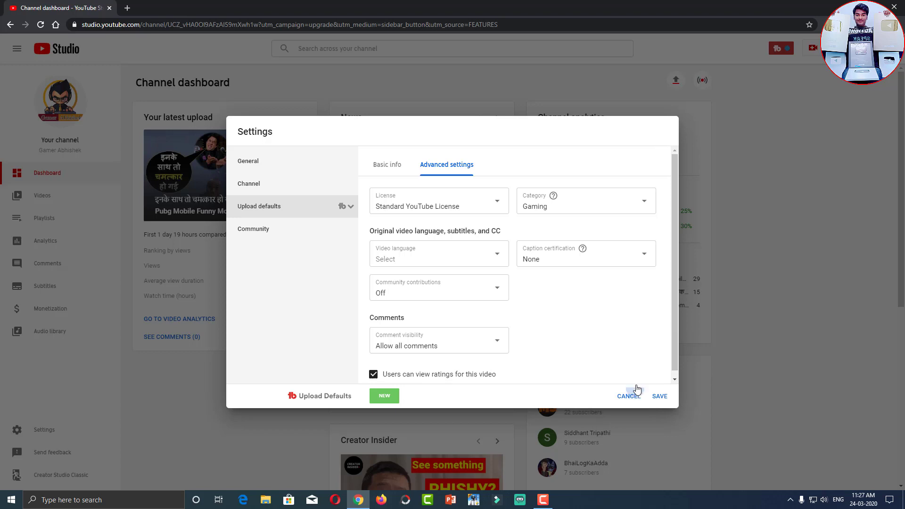